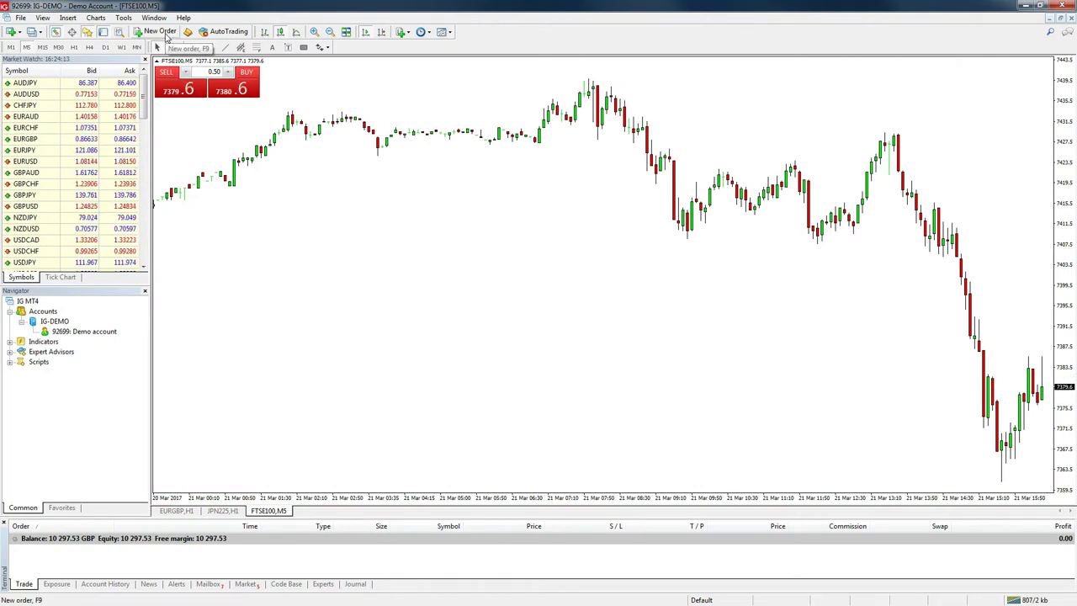
- Sell 0.25 FTSE100 with Instant Execution, filled at 7380.1
click(160, 32)
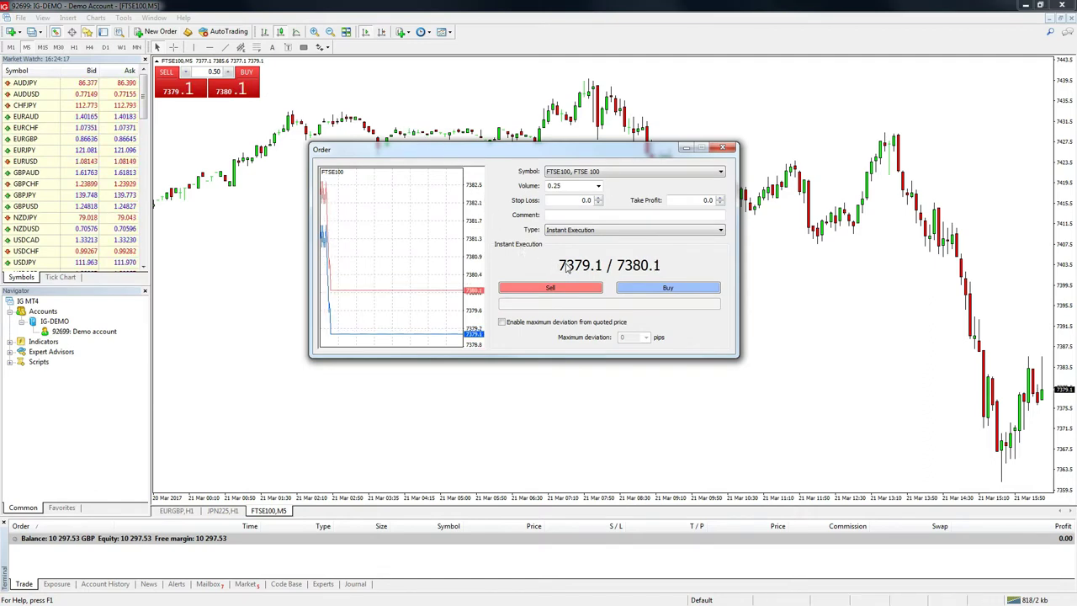
click(656, 173)
click(655, 173)
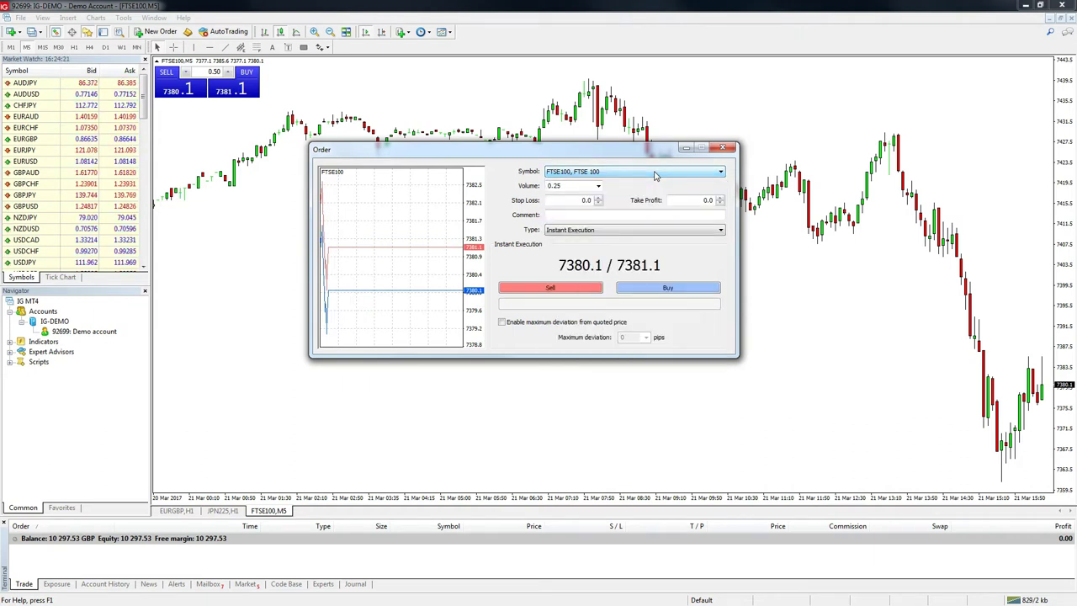
key(Tab)
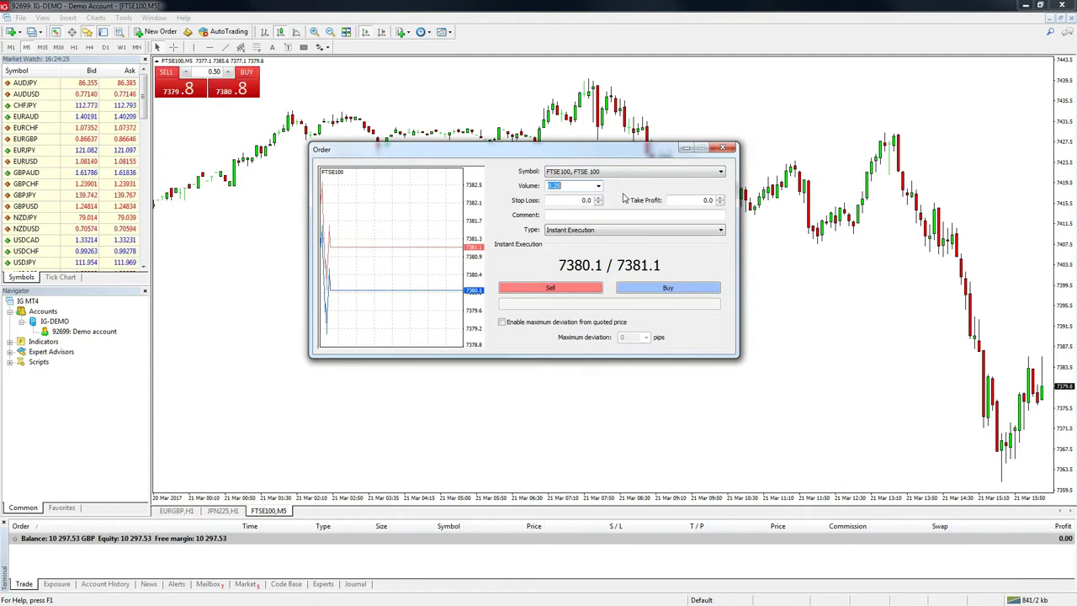
click(597, 231)
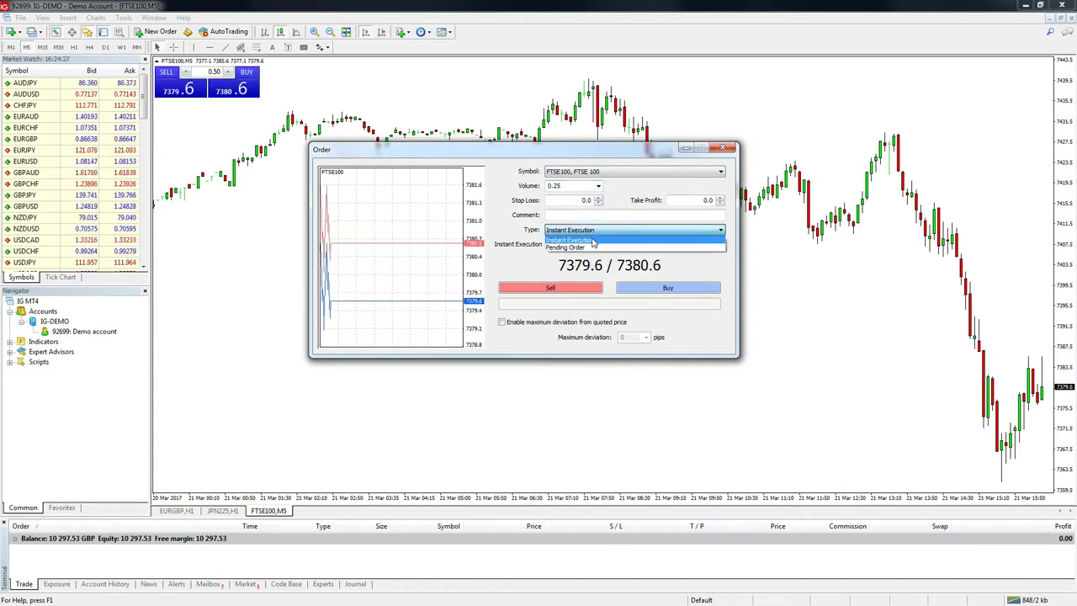
click(596, 239)
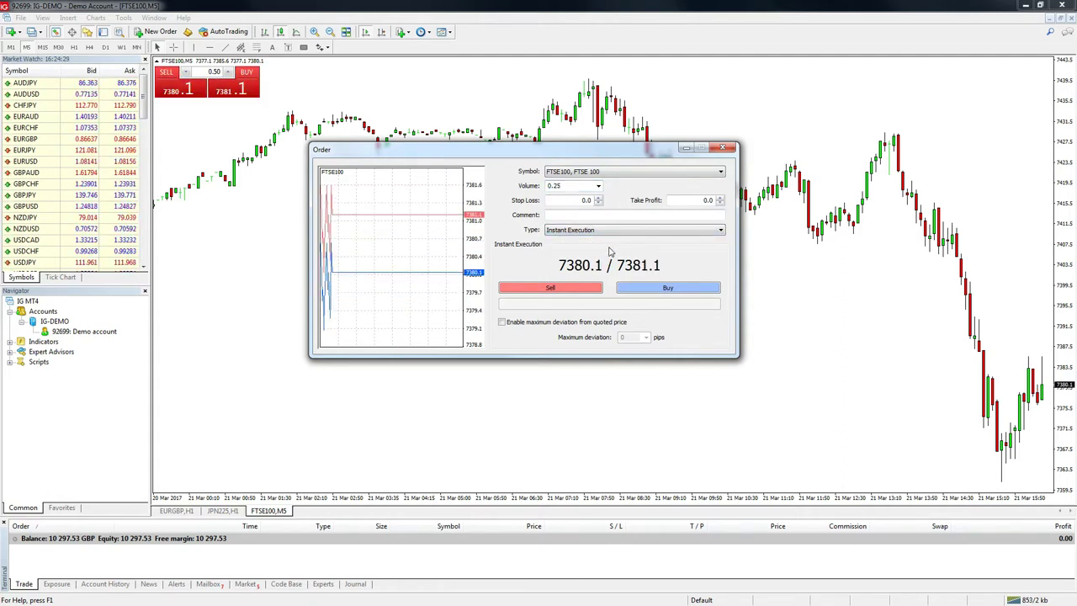
click(551, 289)
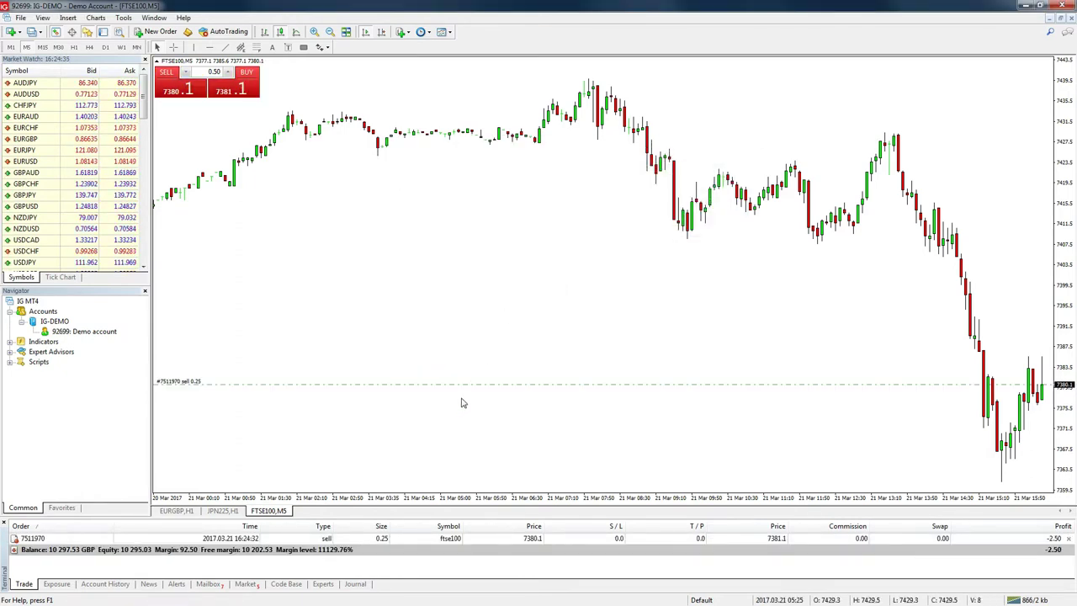
- Hide the One-Click Trading panel and then show it again
click(159, 63)
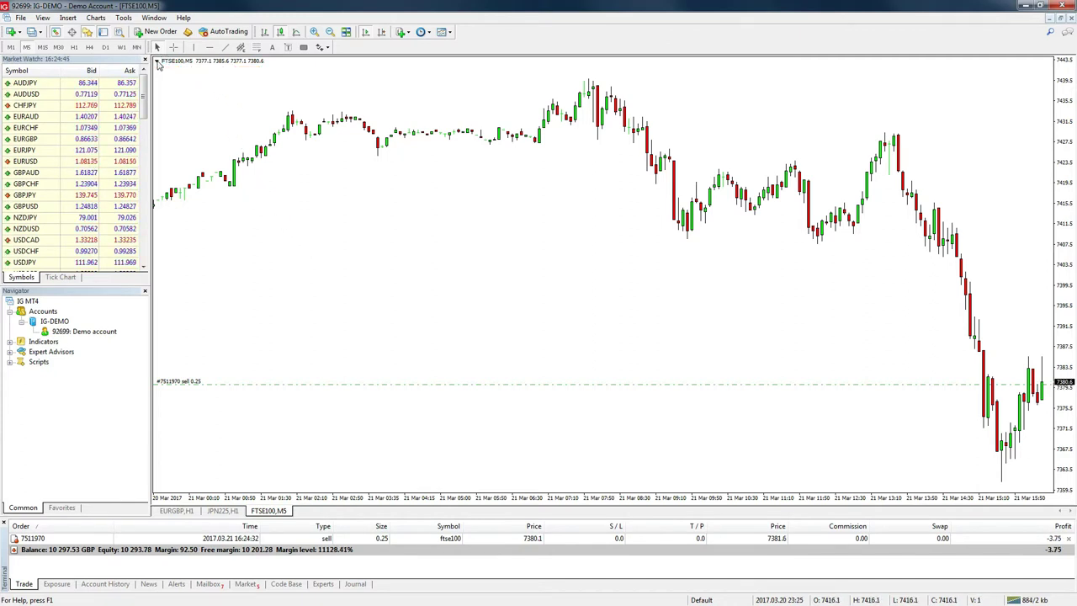
click(158, 63)
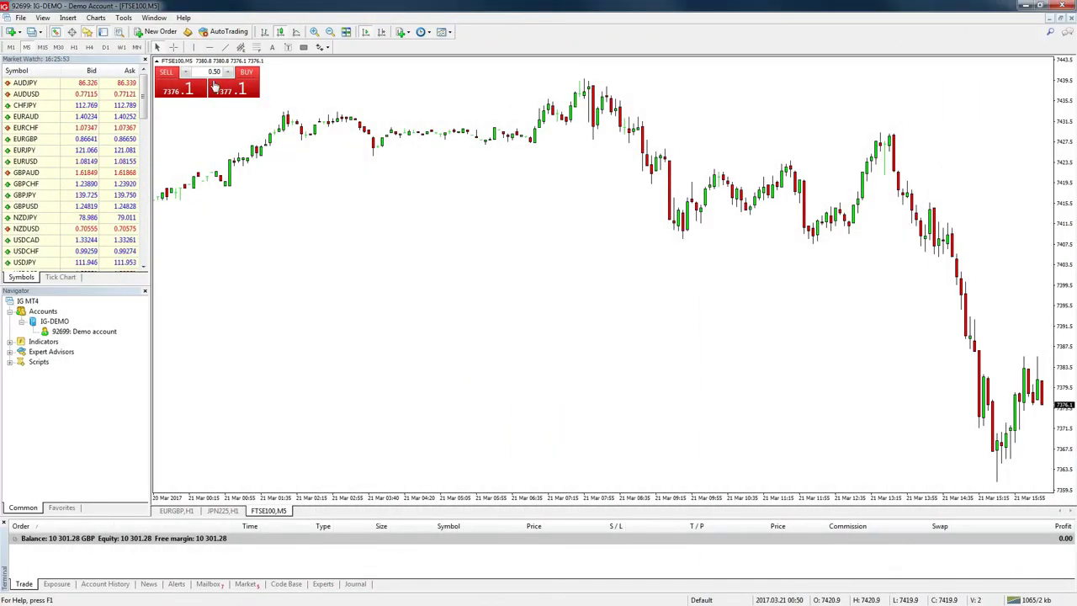
- Set up a new FTSE100 order ticket as a Pending Order of type Buy Limit
click(160, 31)
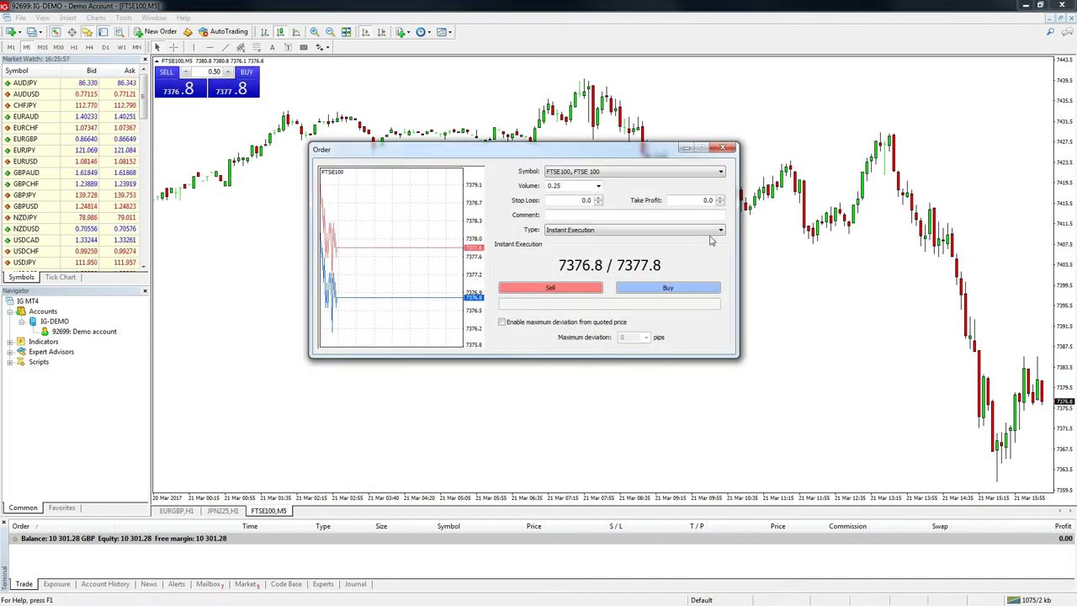
click(720, 172)
click(721, 172)
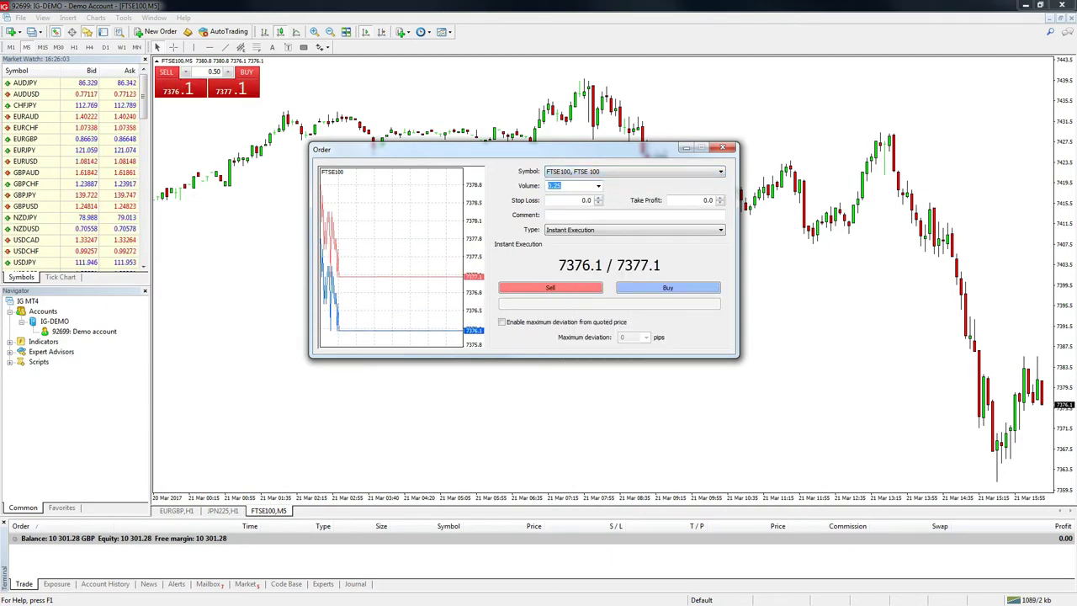
click(613, 232)
click(593, 247)
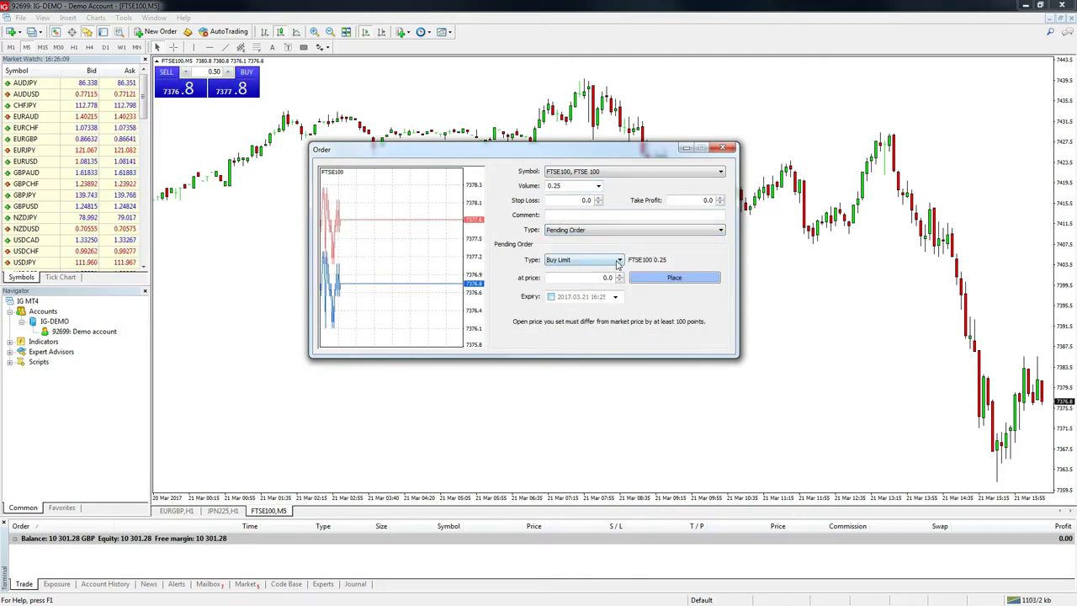
click(620, 260)
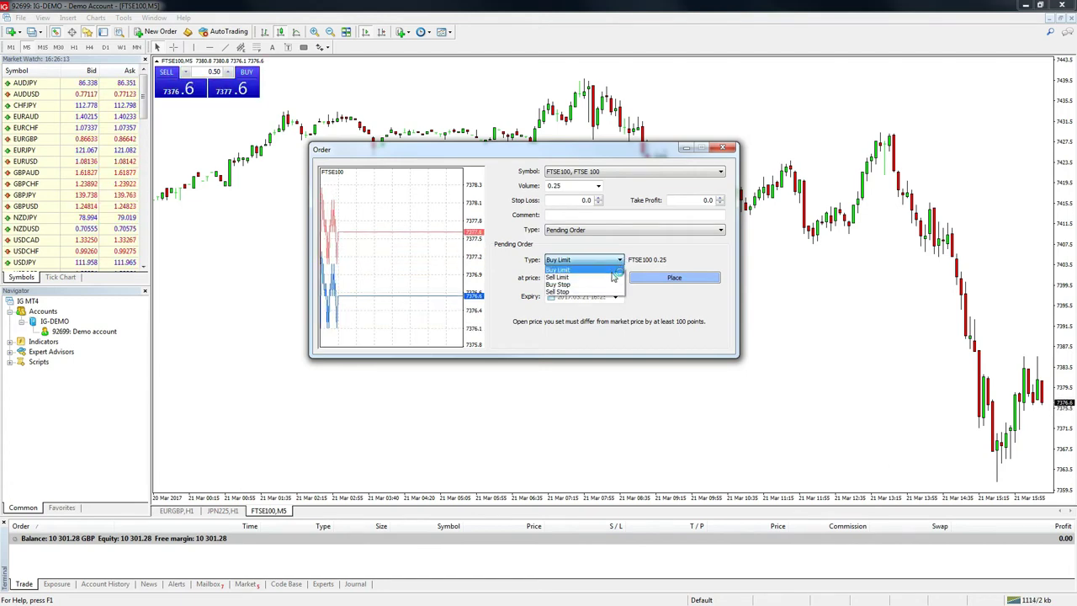
click(612, 270)
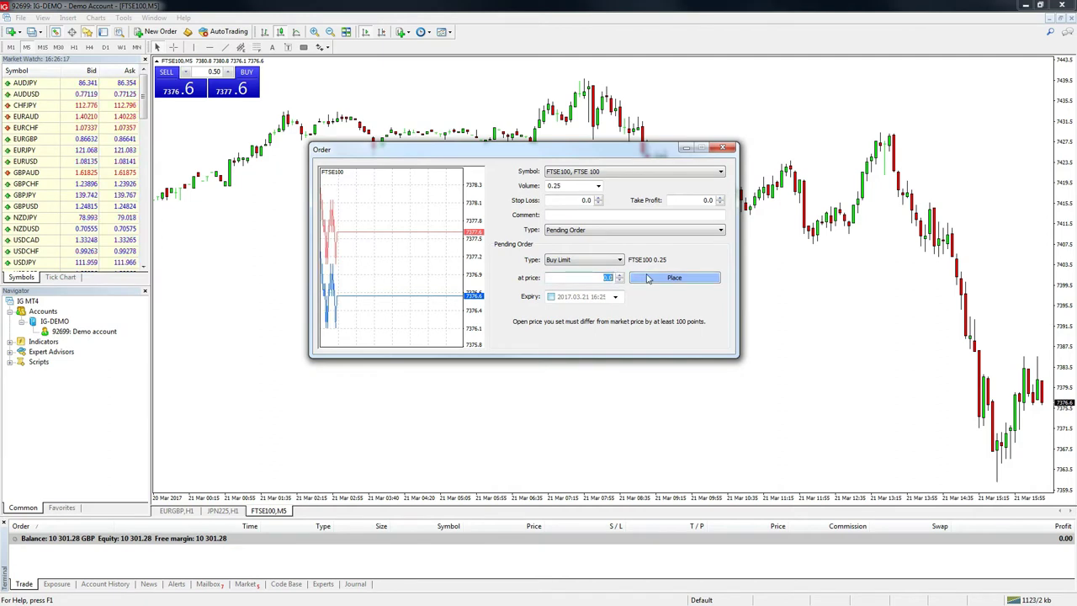
- Submit the buy limit at 7371.0 and dismiss the invalid S/L or T/P error
text(7371.0)
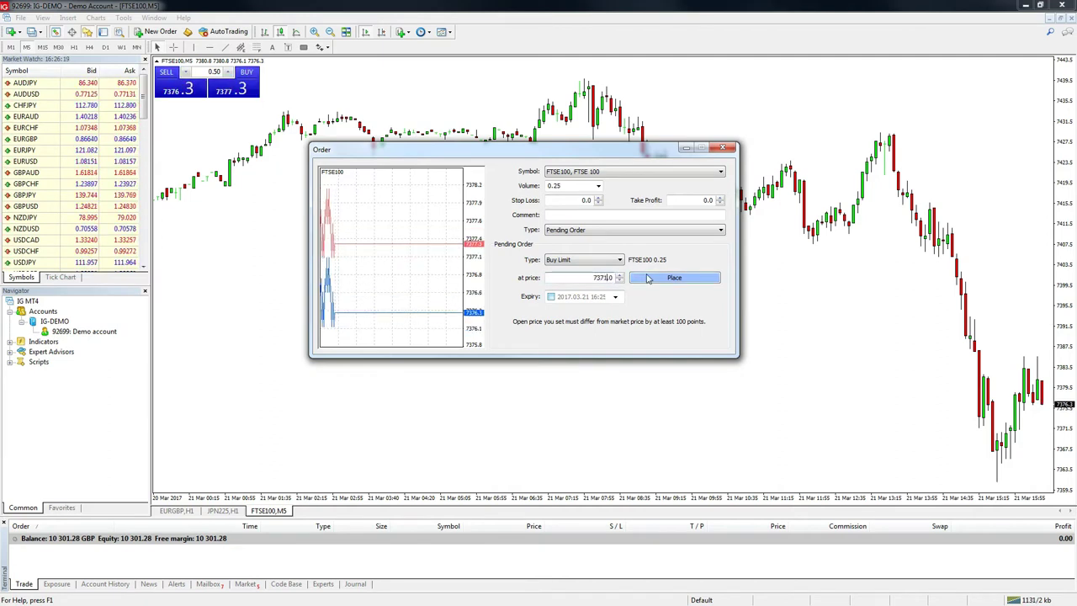
click(653, 280)
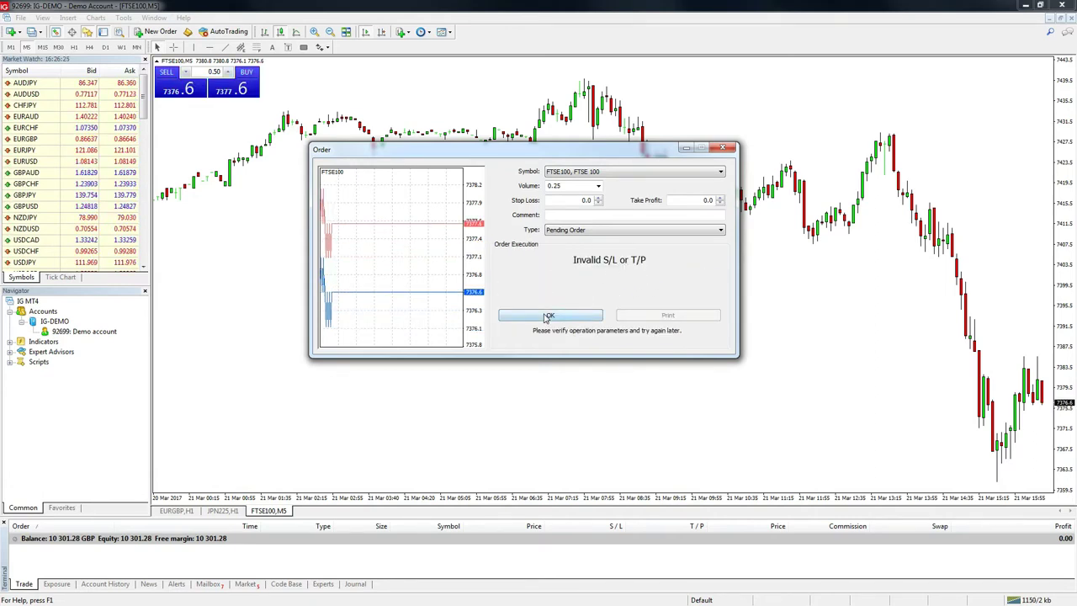
click(550, 317)
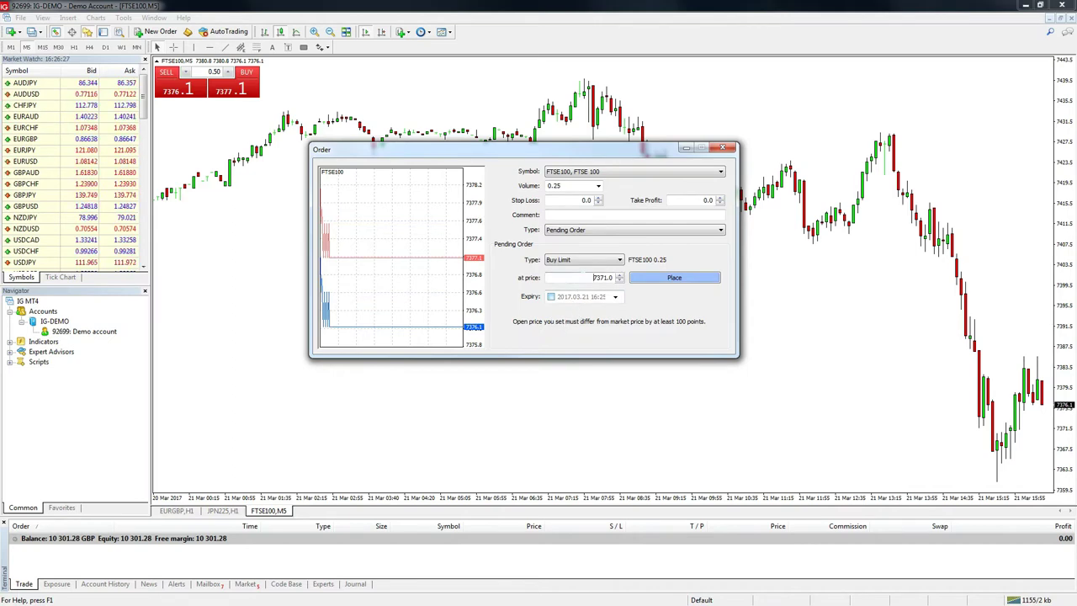
- Place the 0.25 FTSE100 buy limit at the revised price of 7360
text(7360)
click(682, 279)
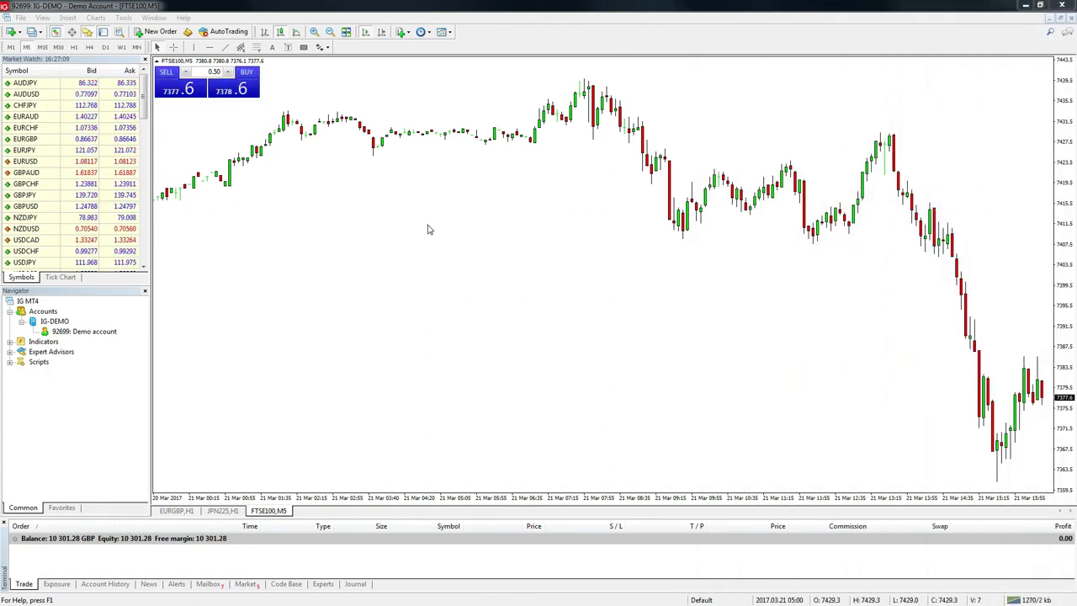
- Place a pending FTSE100 Sell Stop order at 7363.0
click(158, 31)
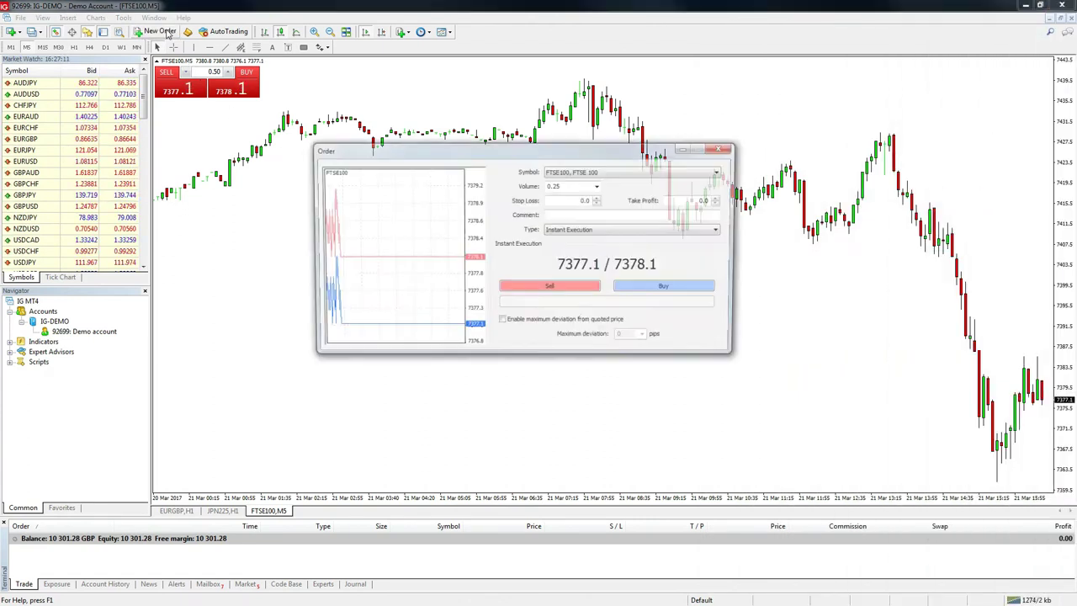
click(690, 237)
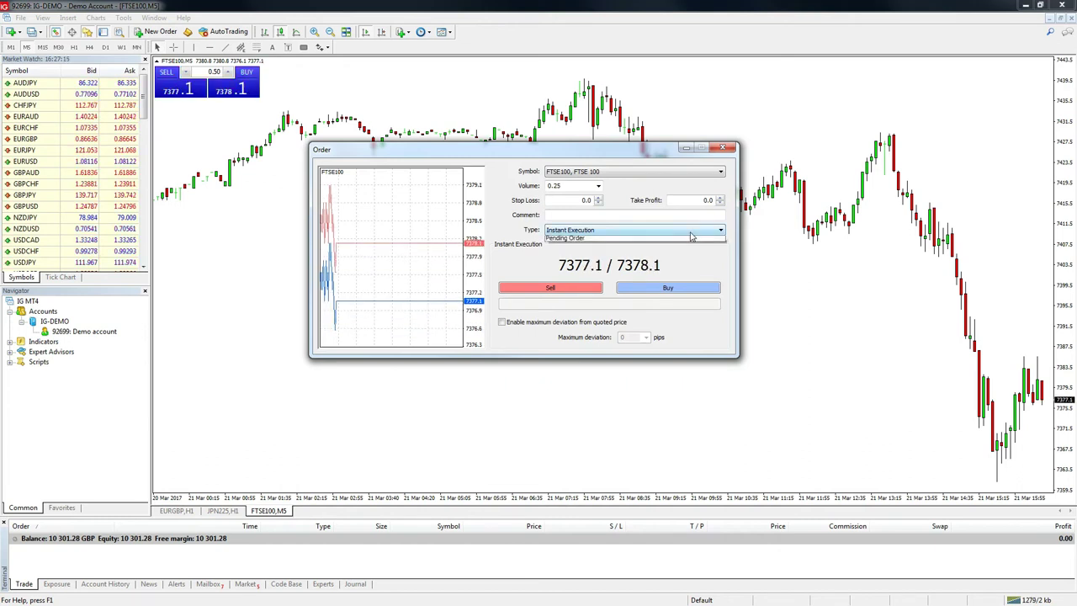
click(673, 250)
click(593, 262)
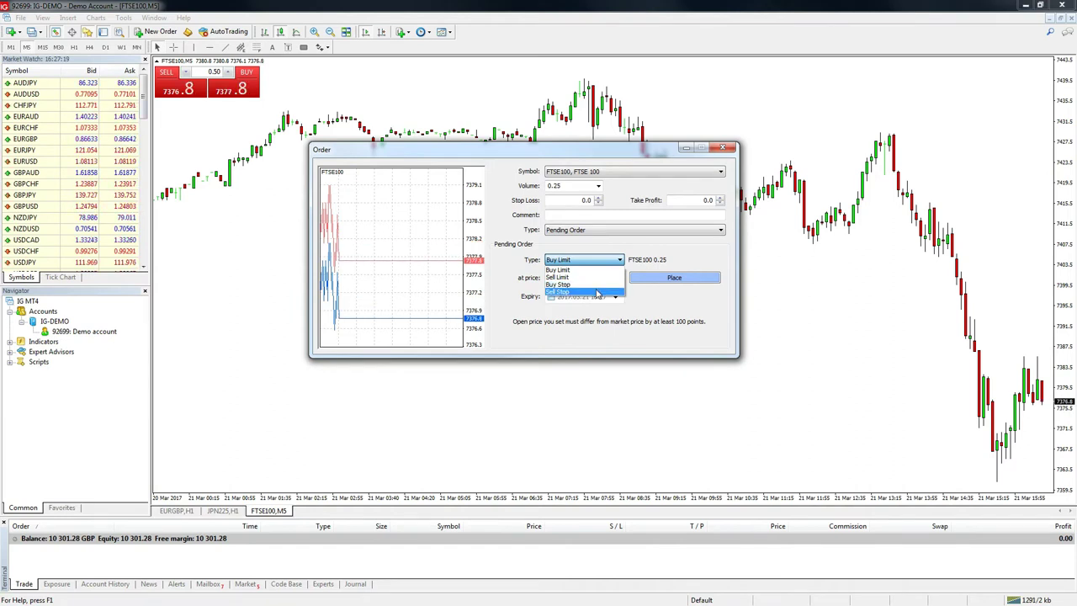
click(594, 292)
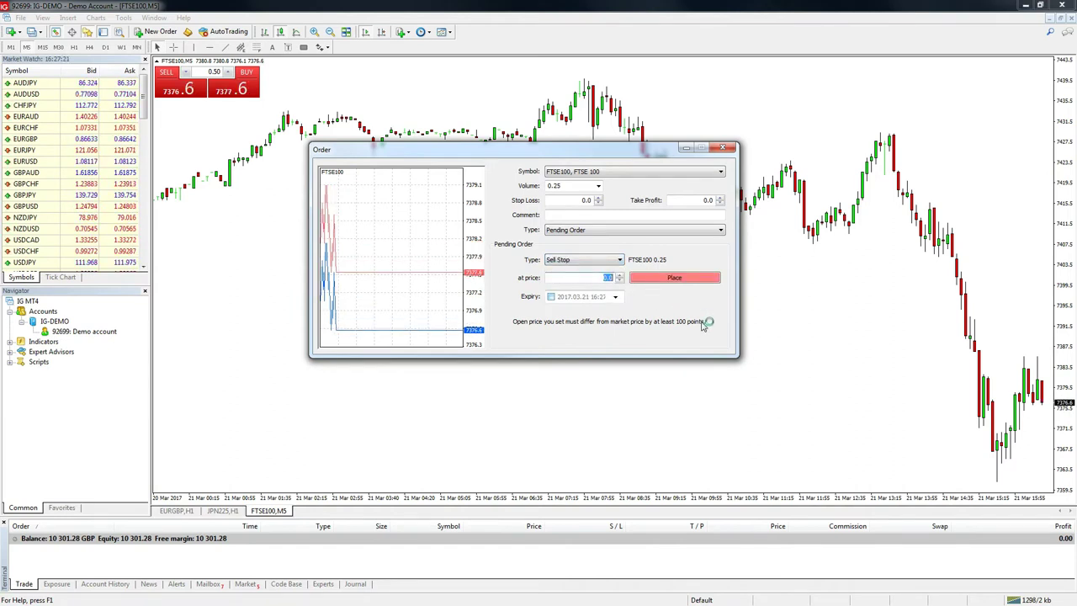
text(7363.0)
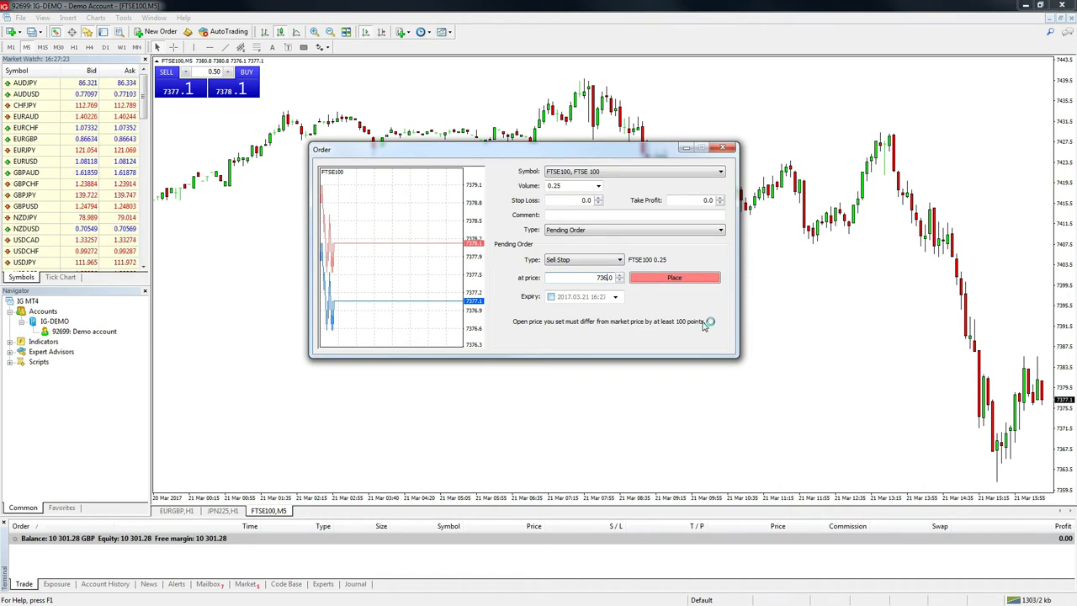
click(676, 280)
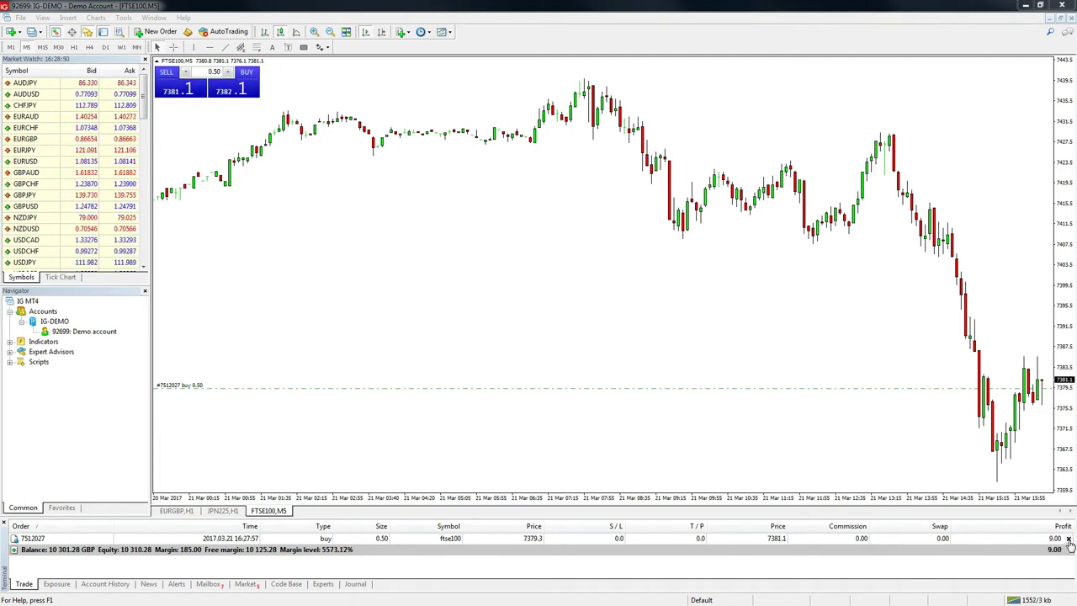
- Close the open FTSE100 buy position from its row in the Trade tab
click(1069, 539)
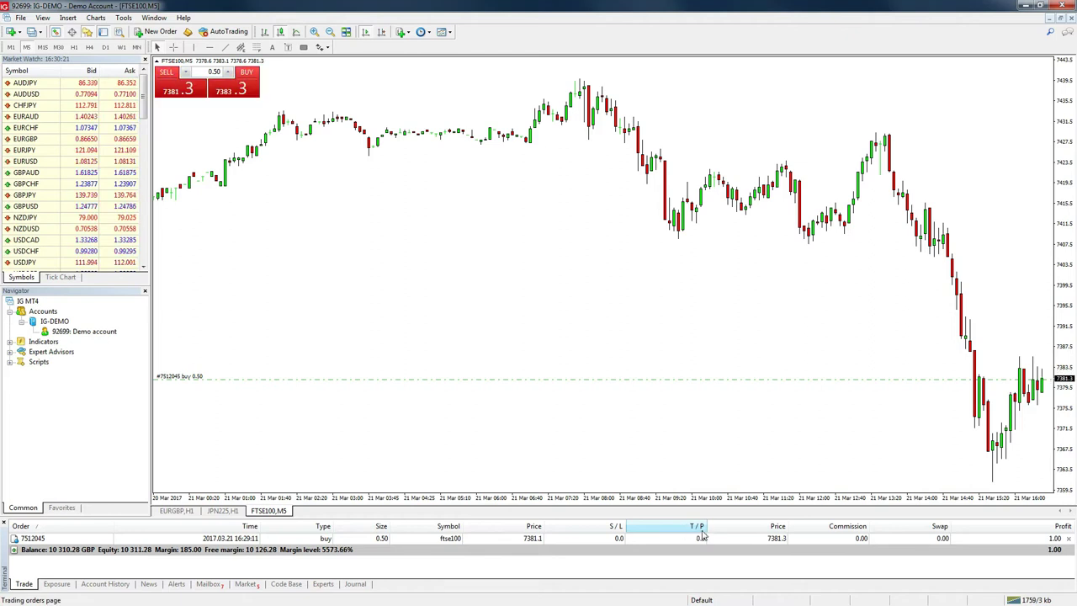
- Give the 0.50 FTSE100 buy a 7400 take profit in the Modify Order dialog
click(678, 539)
double_click(677, 540)
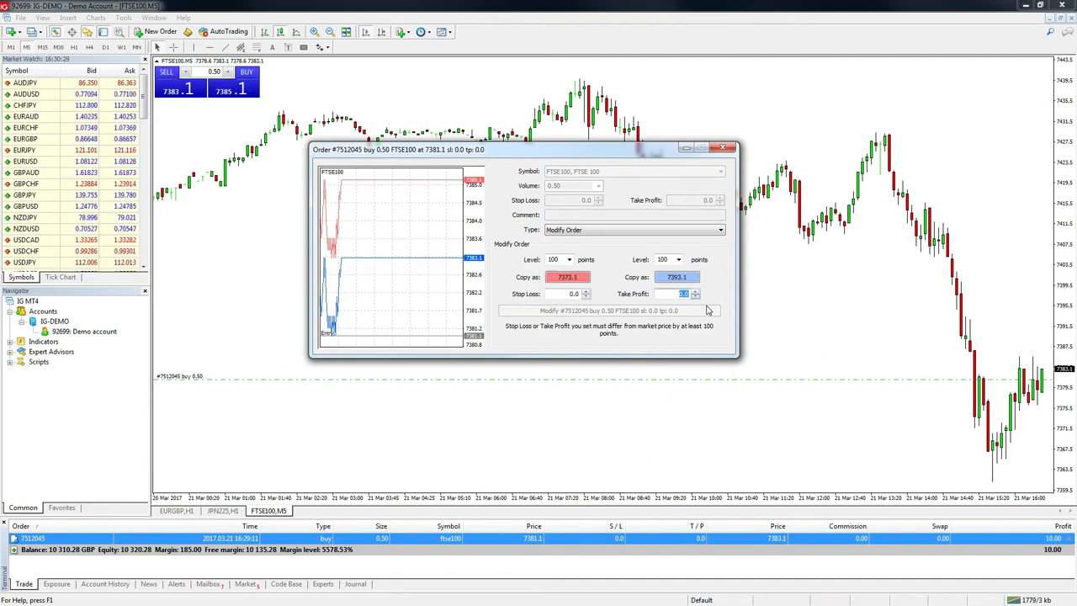
text(7400)
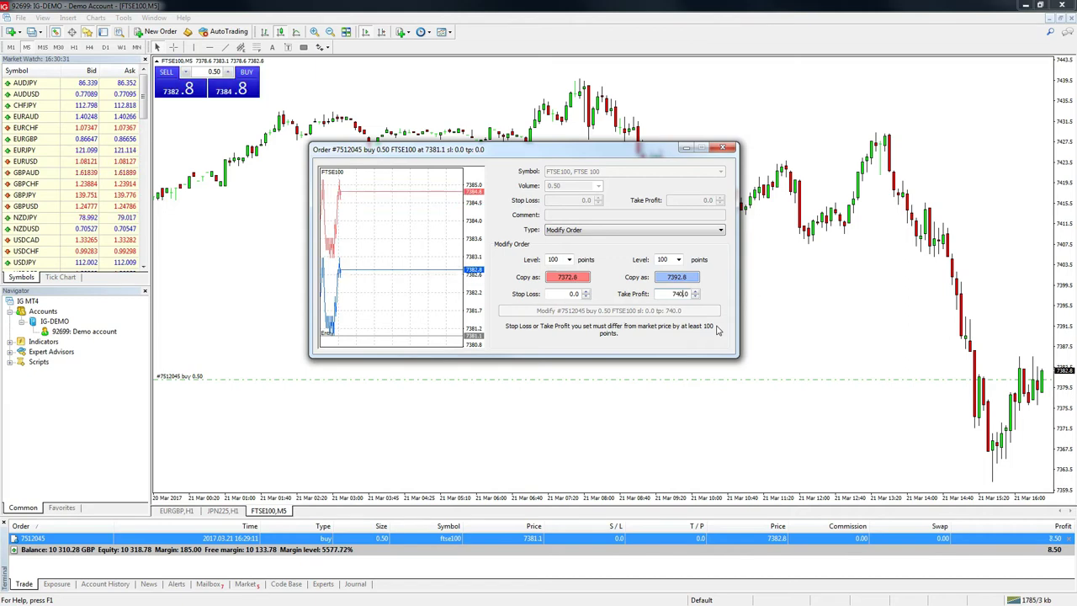
click(673, 313)
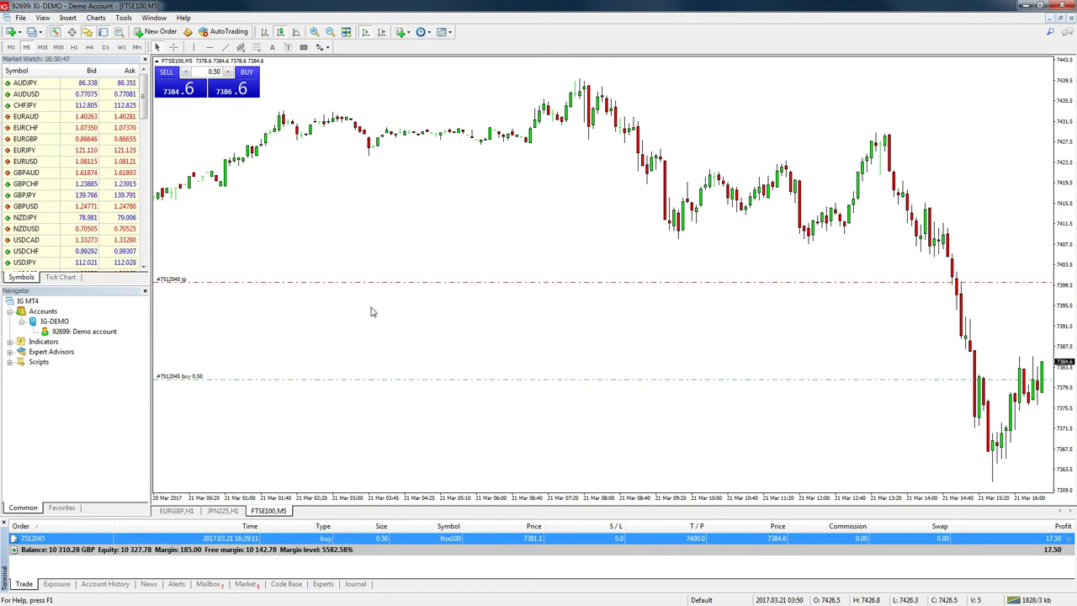
- Open and dismiss a new order ticket, then drag a take-profit level above the buy line
click(159, 37)
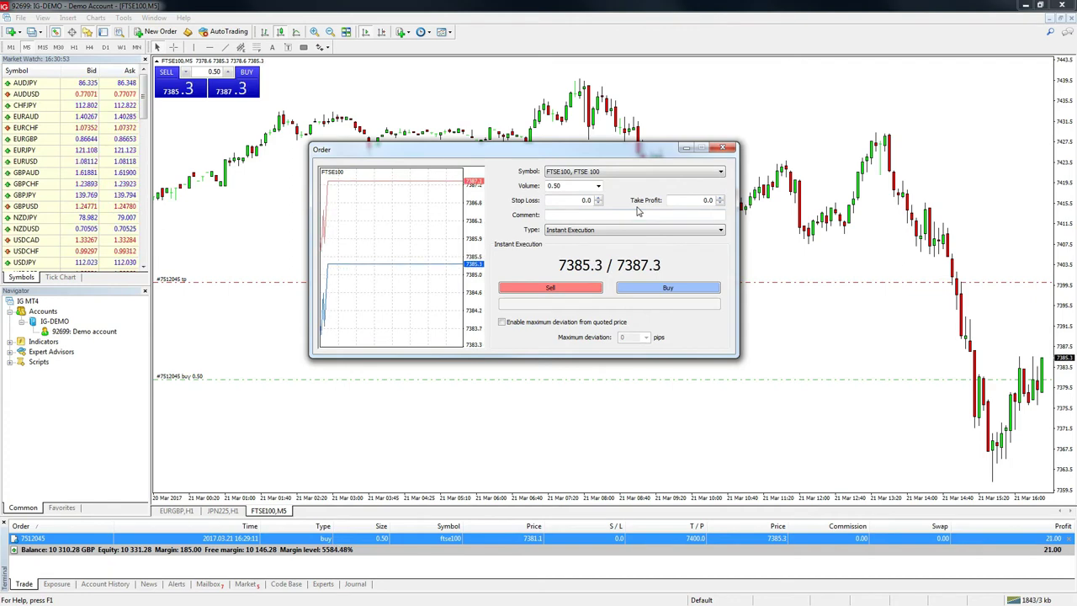
click(722, 148)
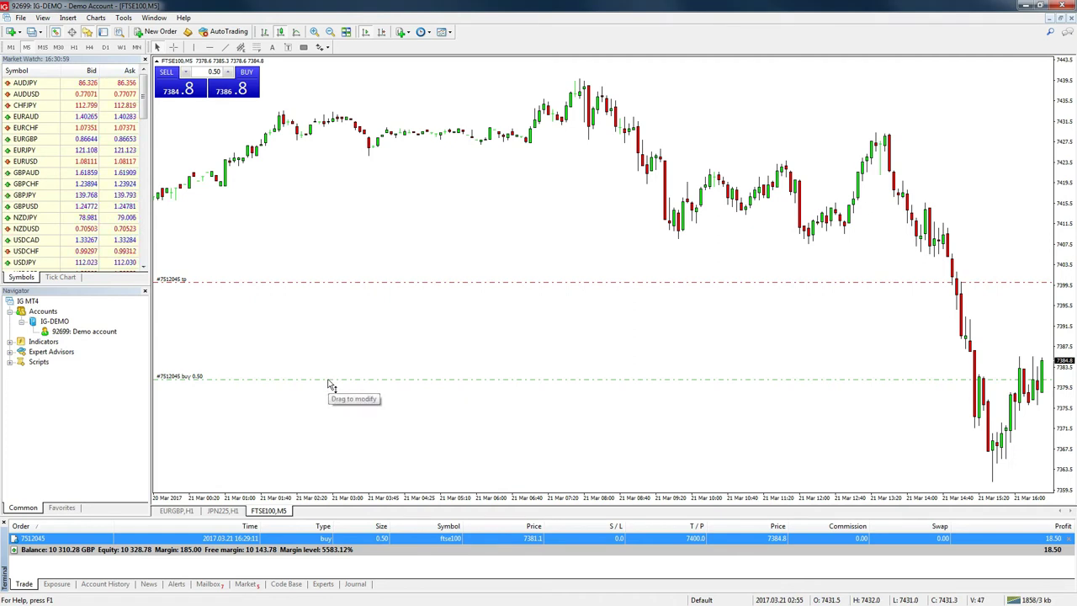
drag(331, 385, 333, 252)
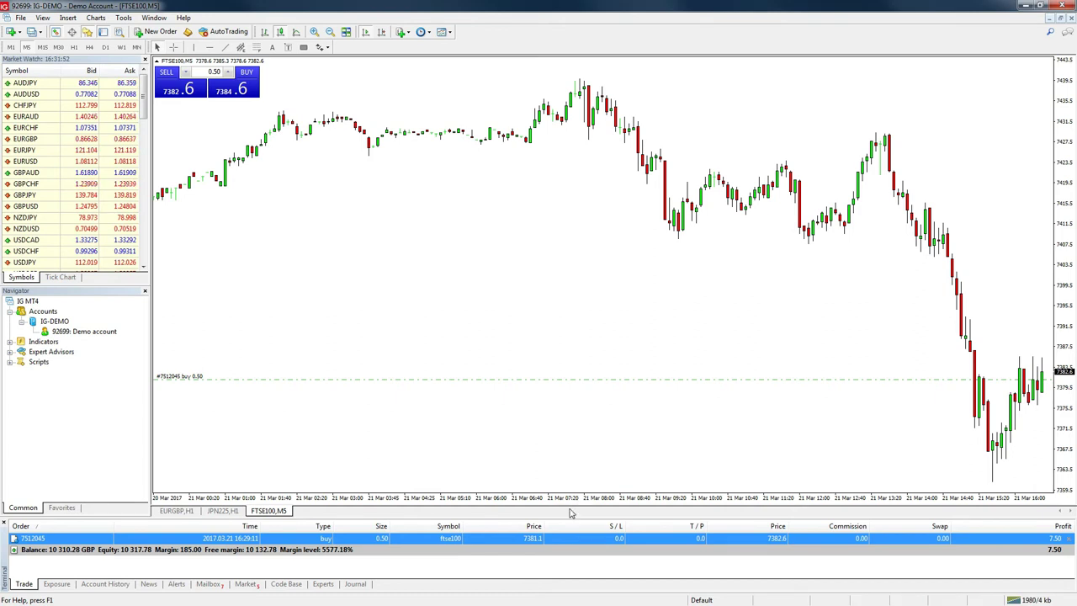
- Replace the buy position's stop loss with 7363.0 in the Modify dialog and apply it
double_click(615, 540)
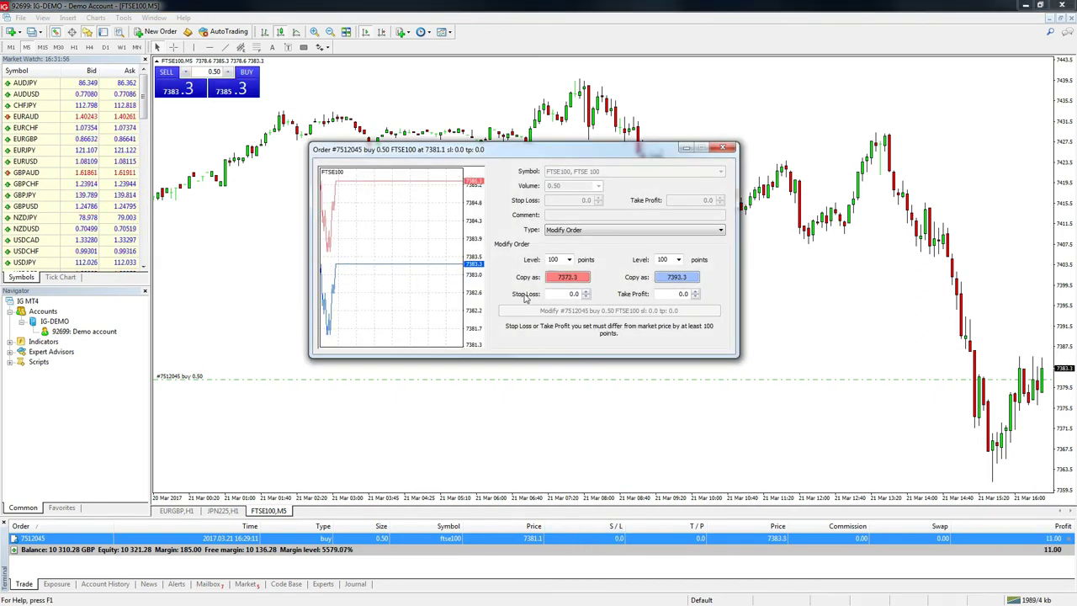
drag(541, 293, 582, 294)
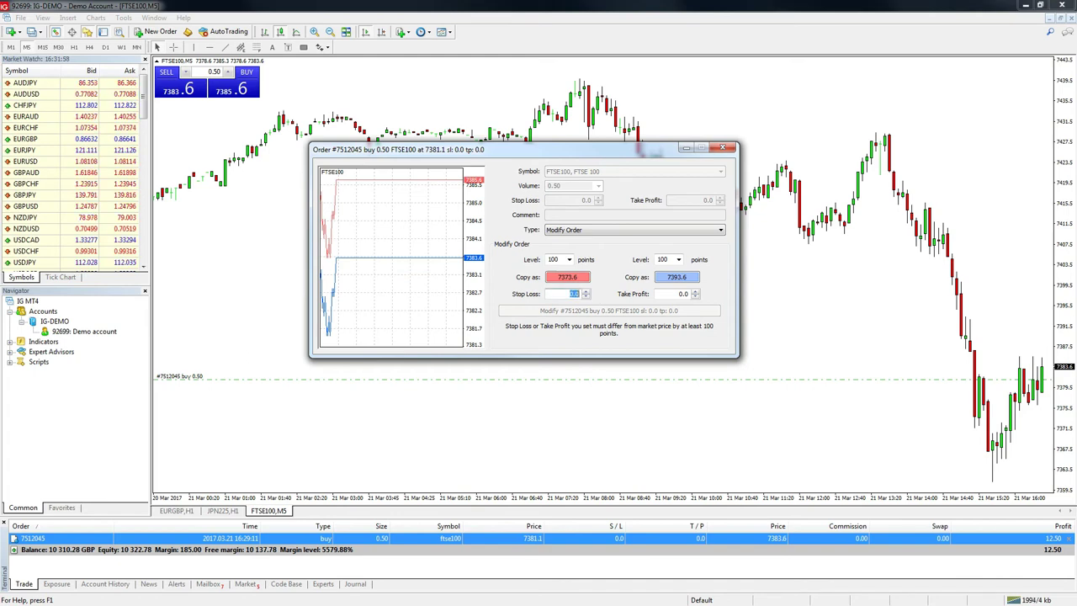
text(7363.0)
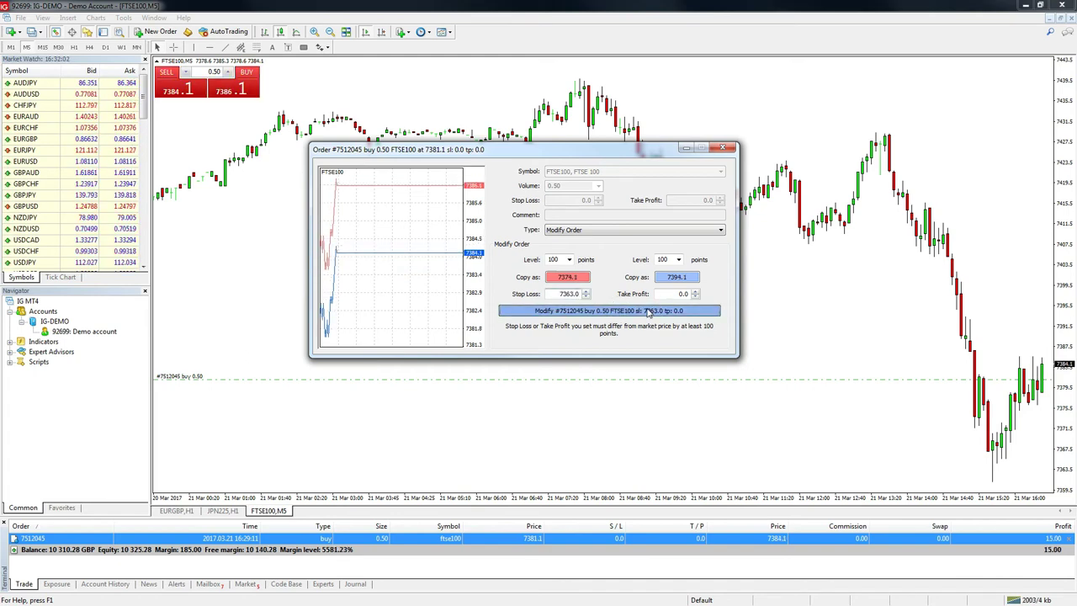
click(655, 311)
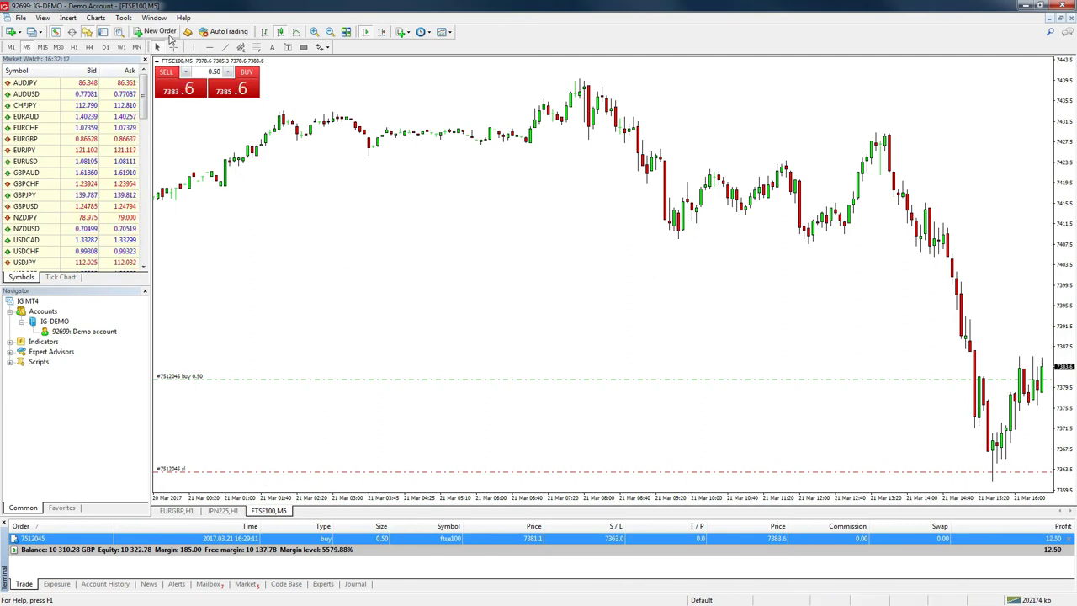
- Open and dismiss a new order ticket, then drag the stop loss below the buy line to 7364.8
click(168, 34)
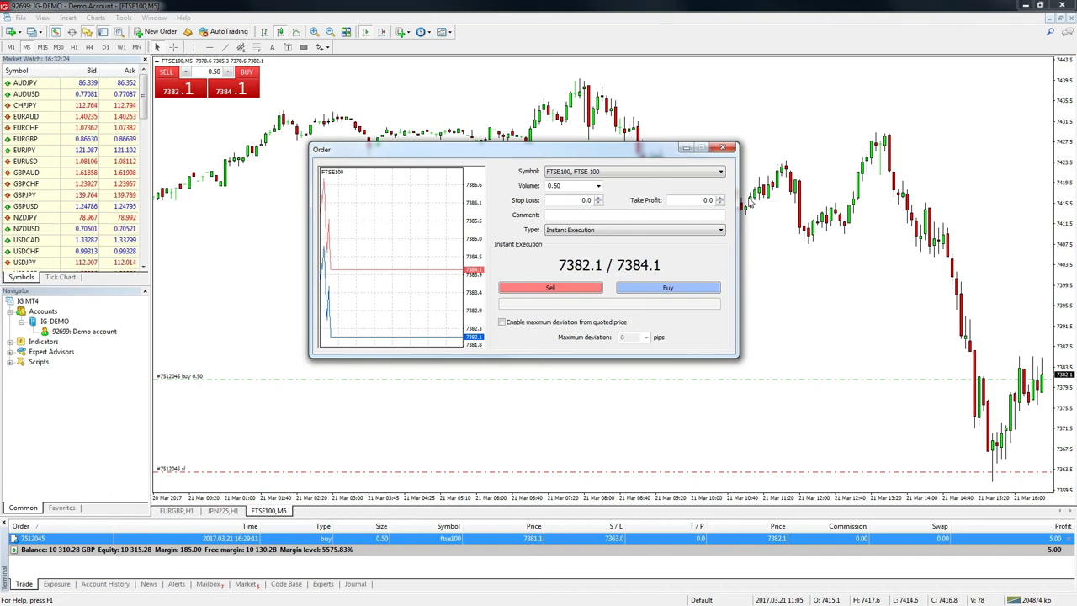
click(724, 149)
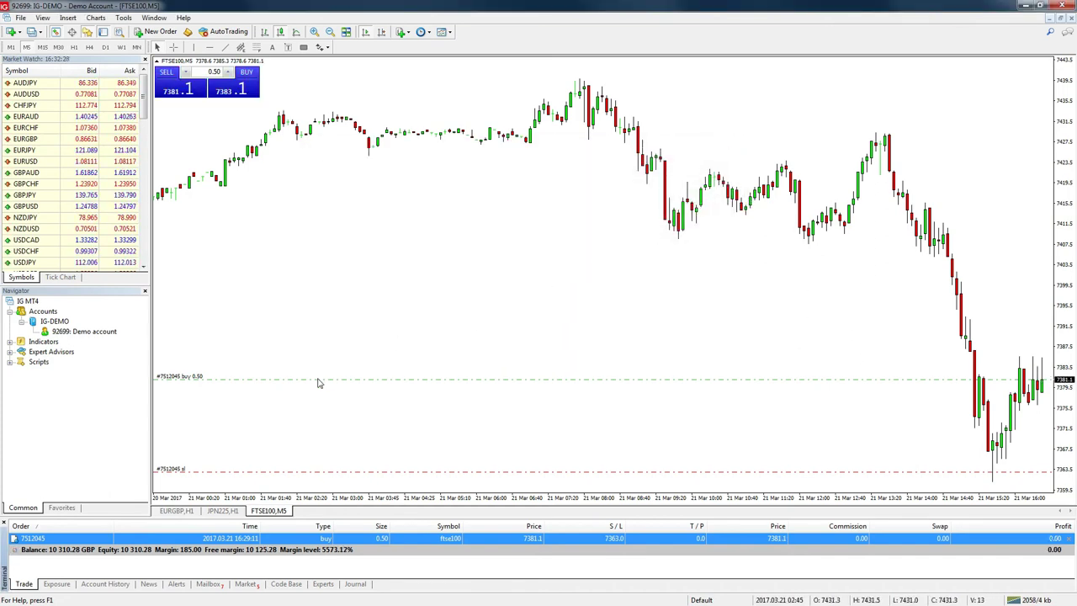
drag(311, 378, 316, 484)
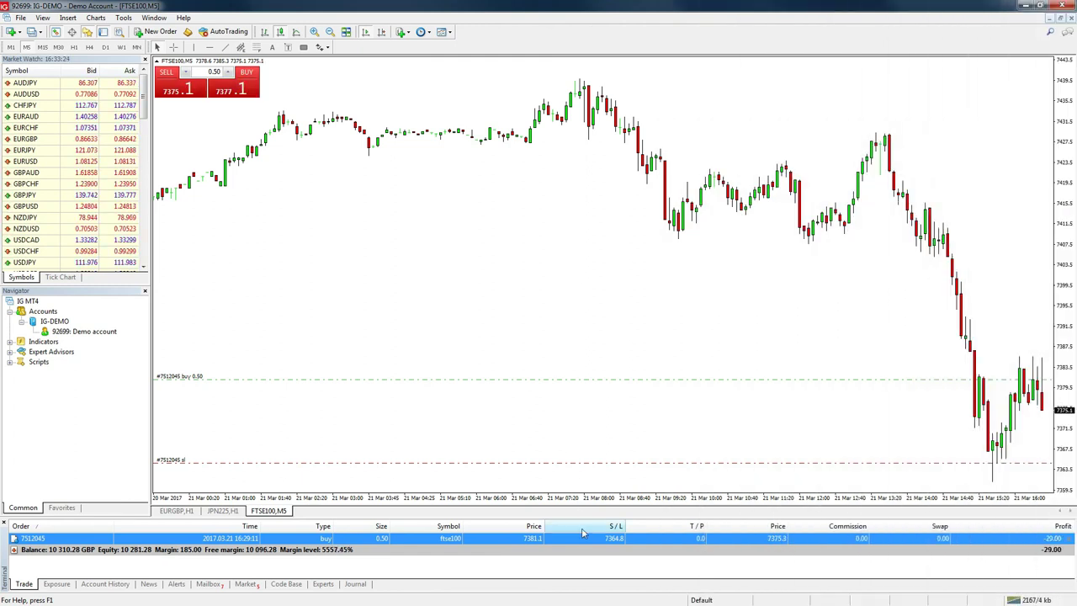
double_click(613, 547)
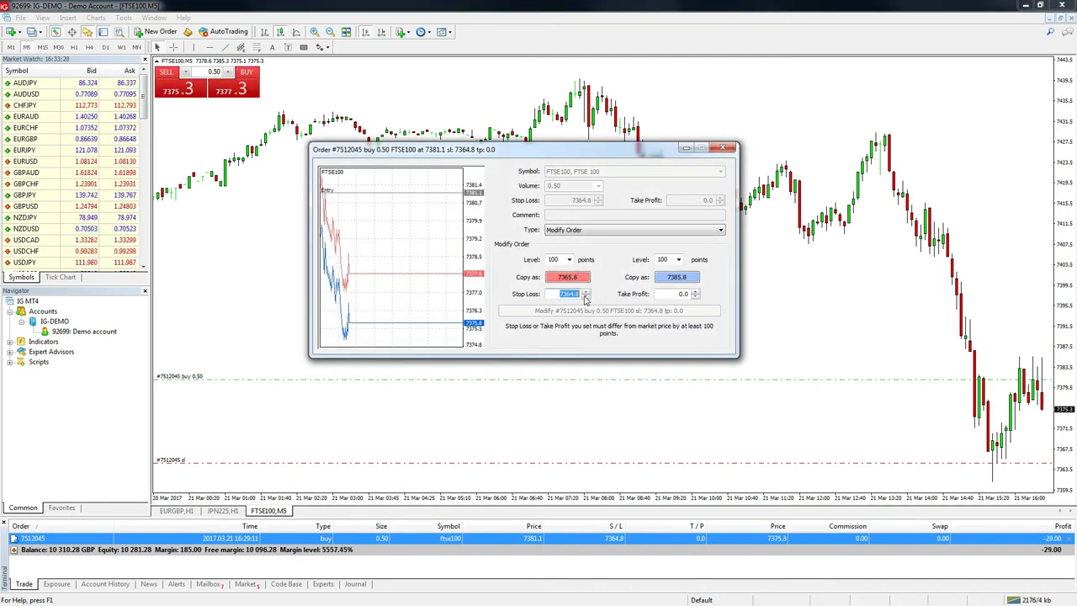
key(Tab)
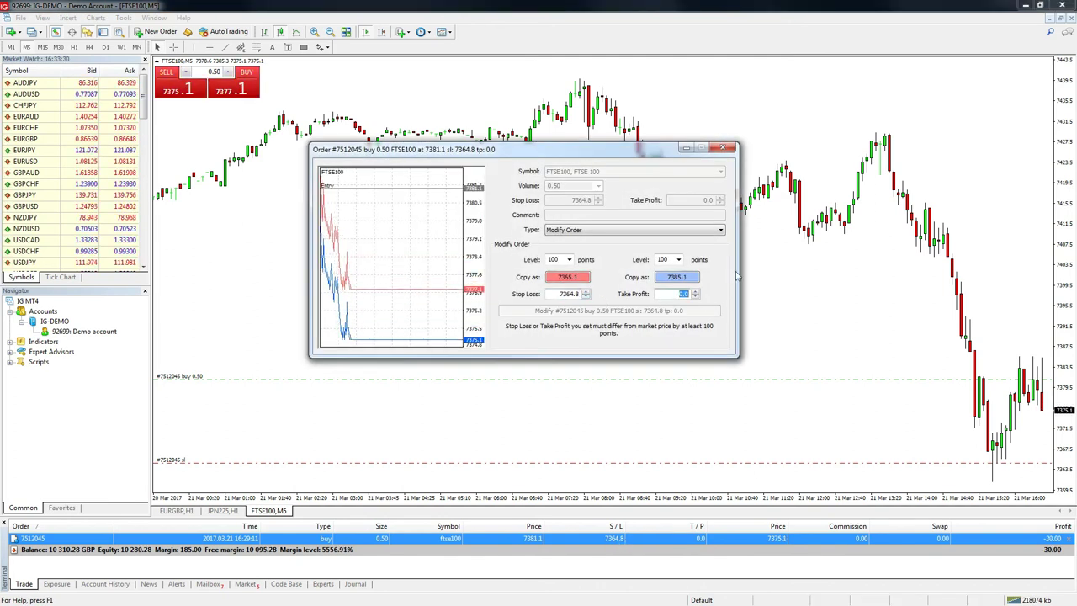
click(726, 149)
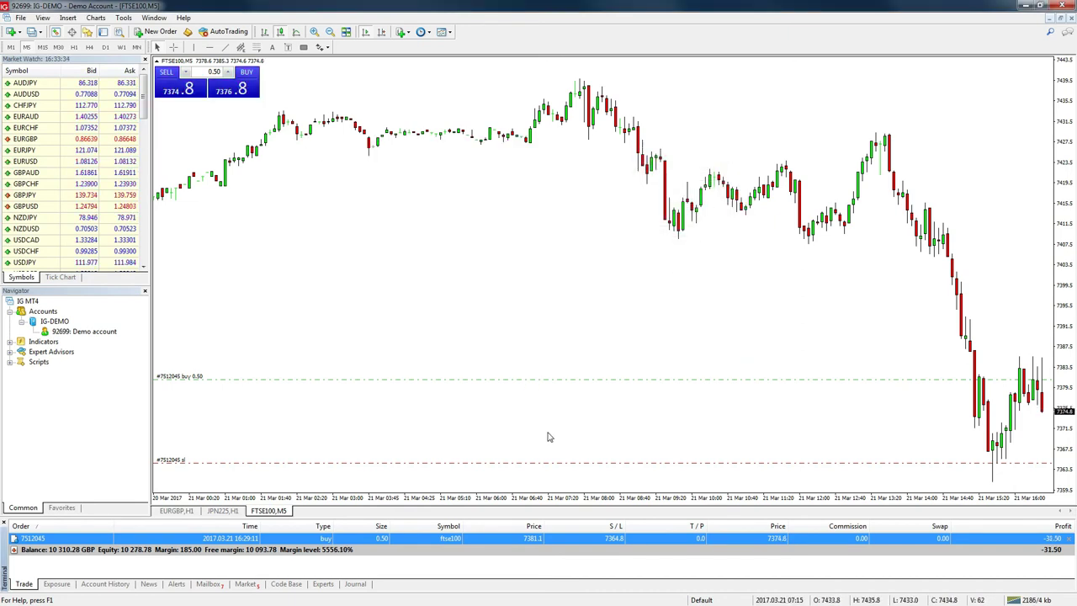